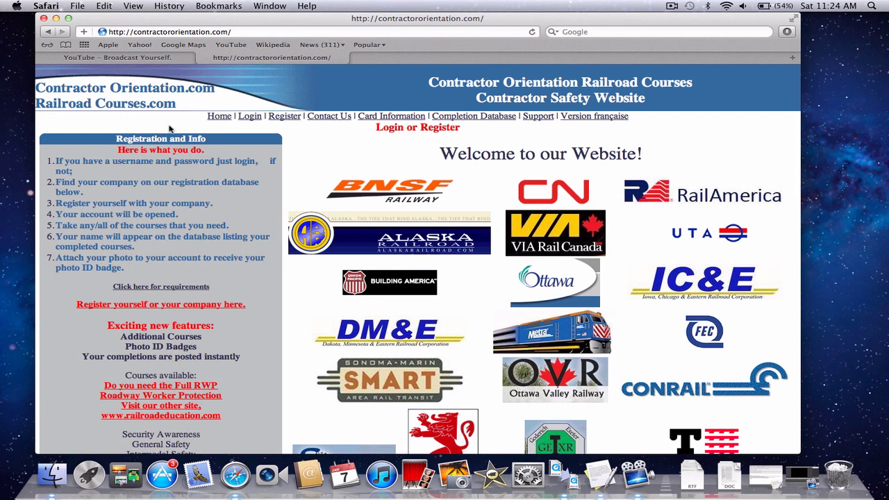
Step: Open the Locate your Company form from the Register link on the home page
left_click(290, 120)
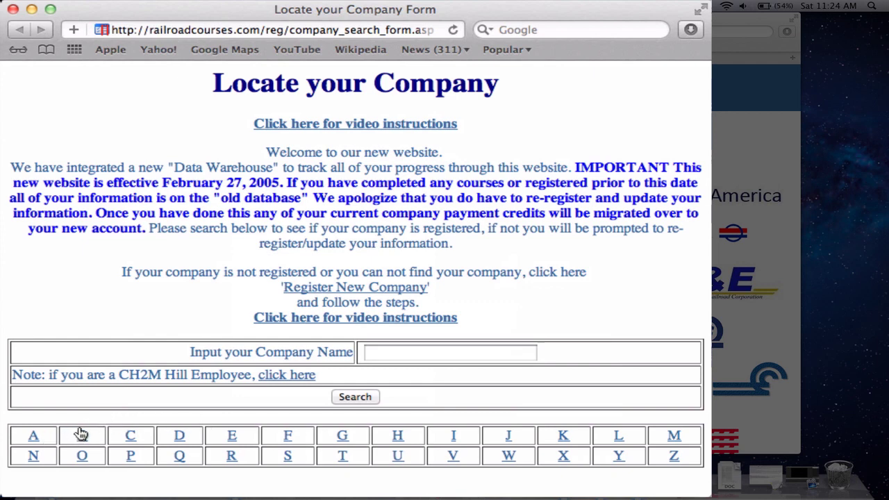
Step: Enter 'adva' as the partial company name to search for
left_click(379, 353)
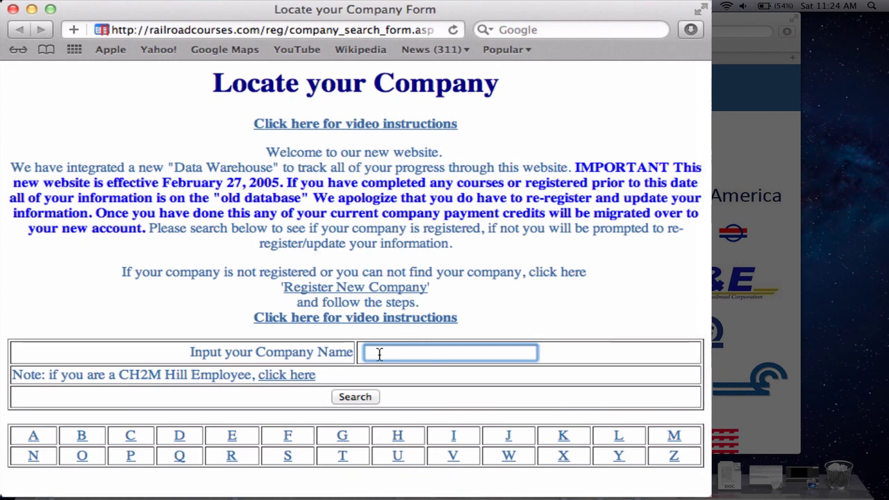
type("adva")
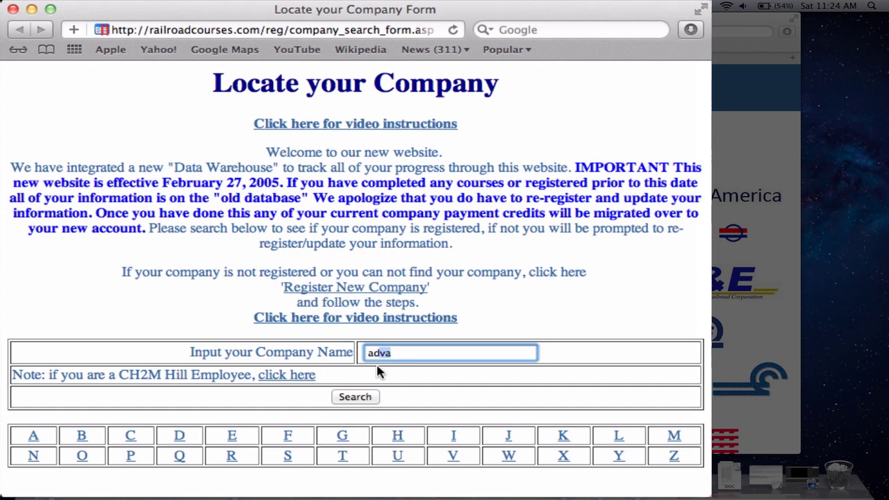
Step: Search the companies and pick Advanced Media Technology, Pueblo West, CO to register under
left_click(356, 398)
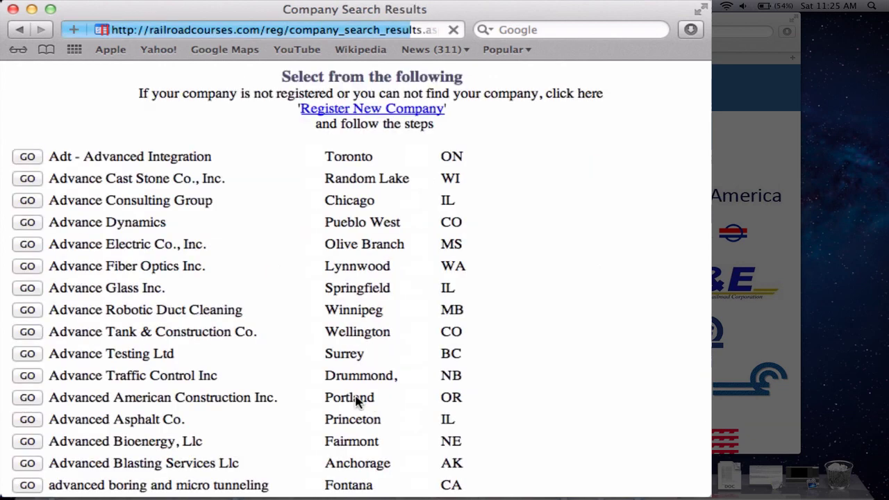
scroll(276, 399, "down", 5)
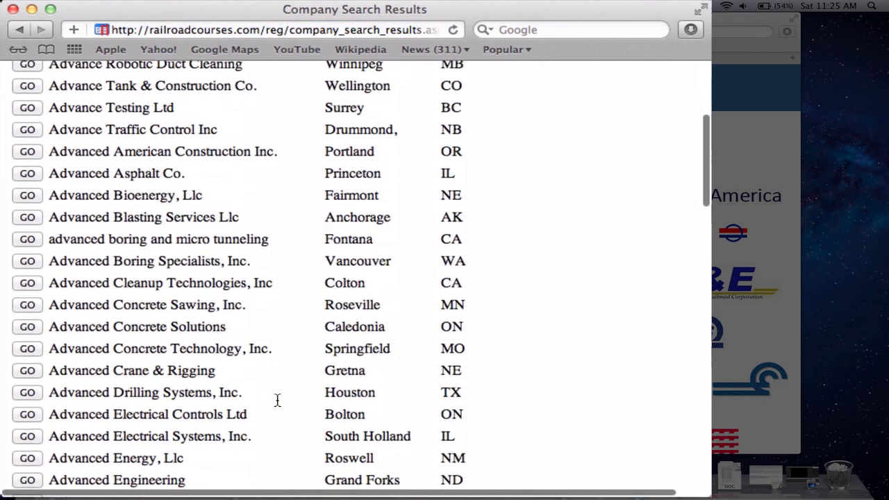
scroll(277, 400, "down", 4)
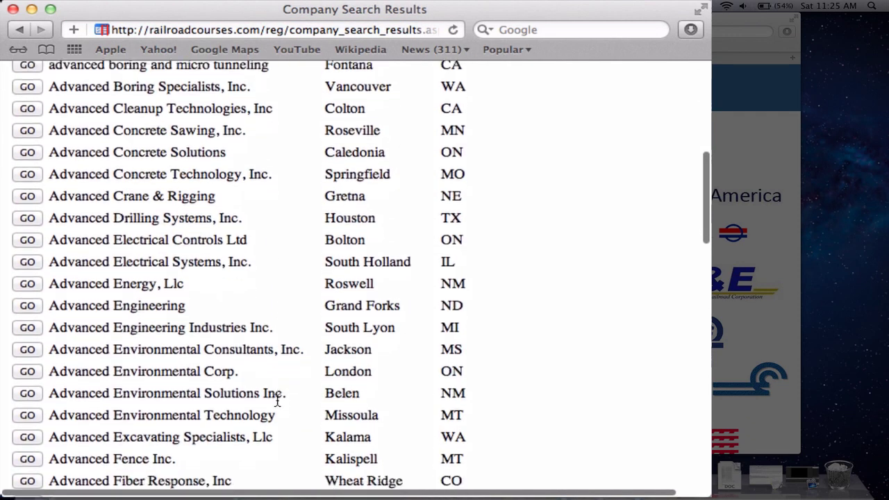
scroll(277, 400, "down", 7)
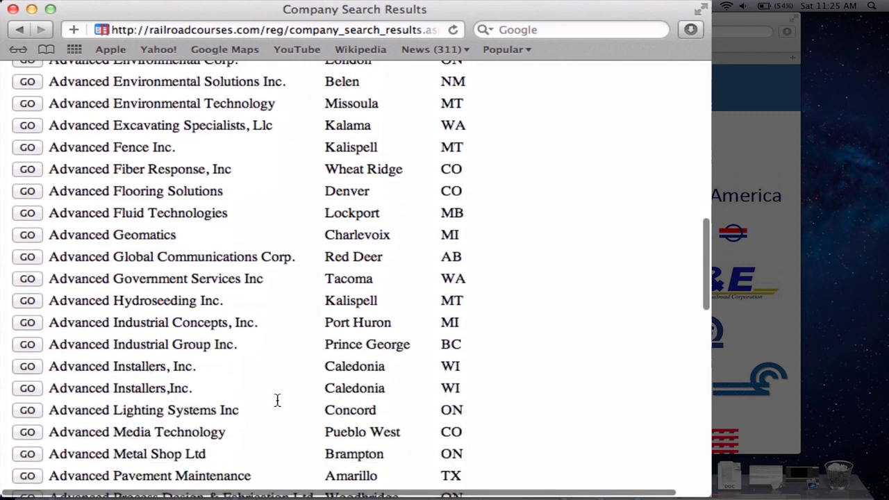
scroll(277, 400, "down", 1)
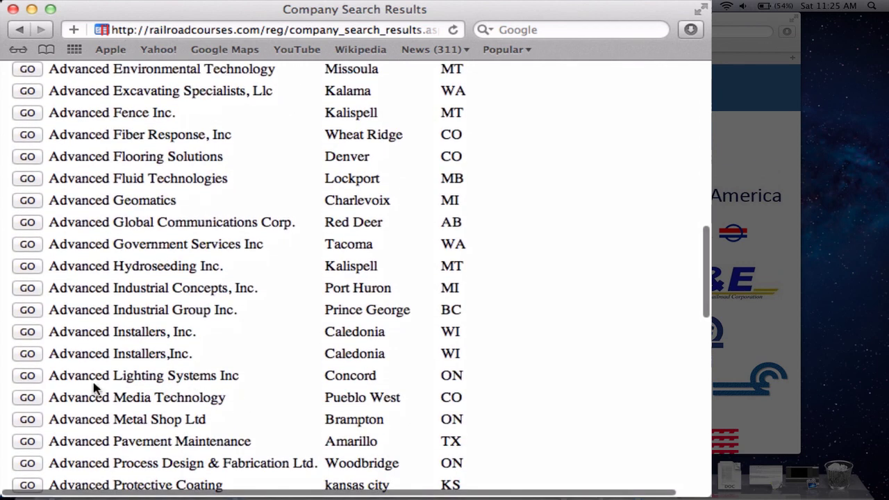
left_click(27, 399)
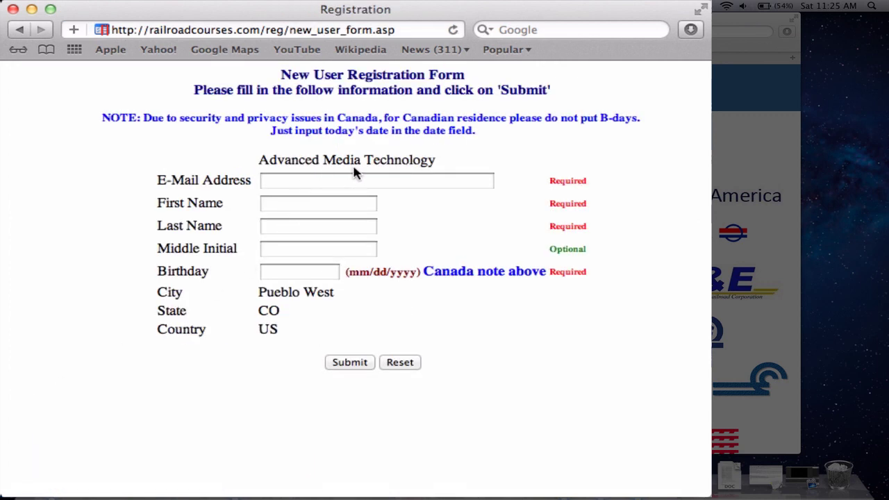
Step: Fill in the student's e-mail address, correcting the typos
left_click(308, 180)
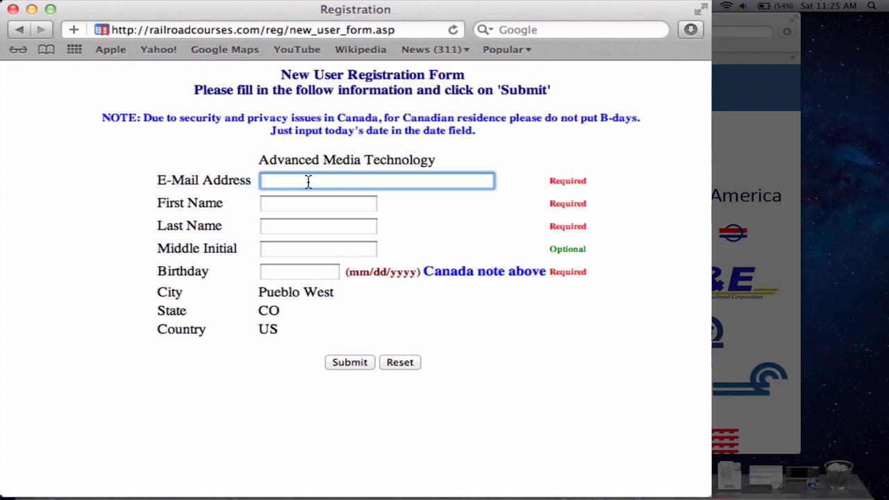
Step: Enter the student's first and last name, fixing the first name's capitalisation
left_click(297, 202)
type("JOe")
key("Tab")
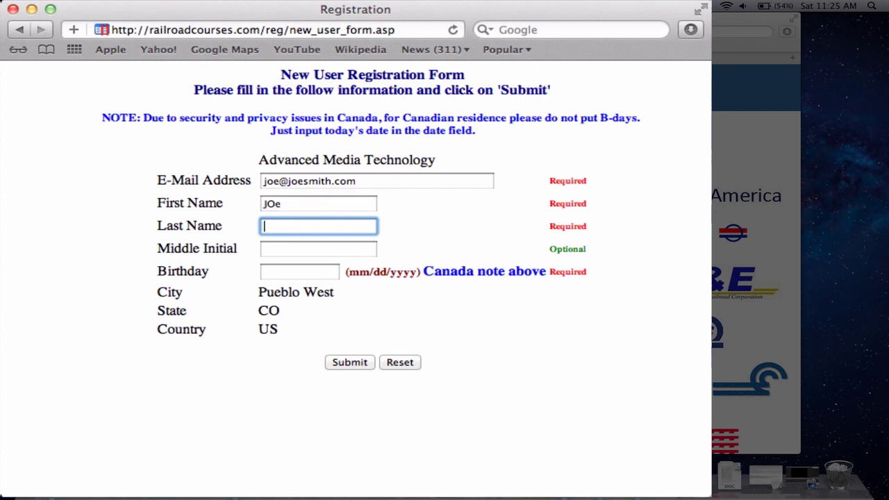
double_click(305, 201)
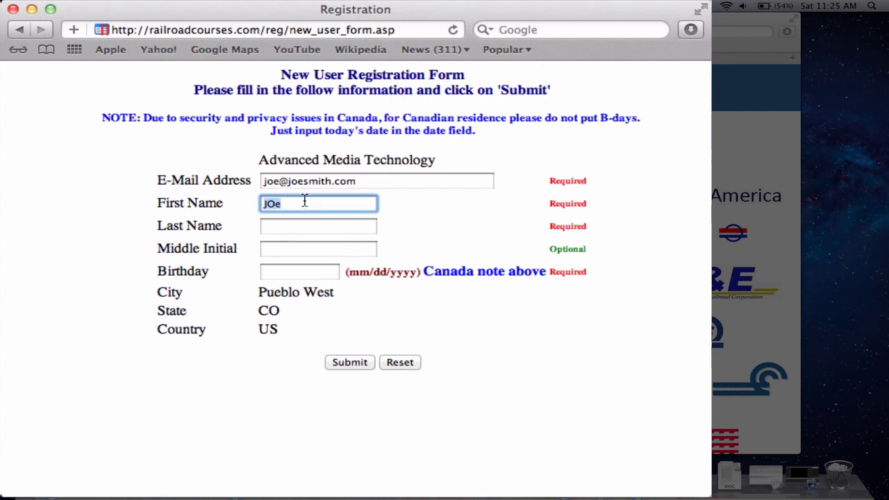
type("Joe")
key("Tab")
type("Sm")
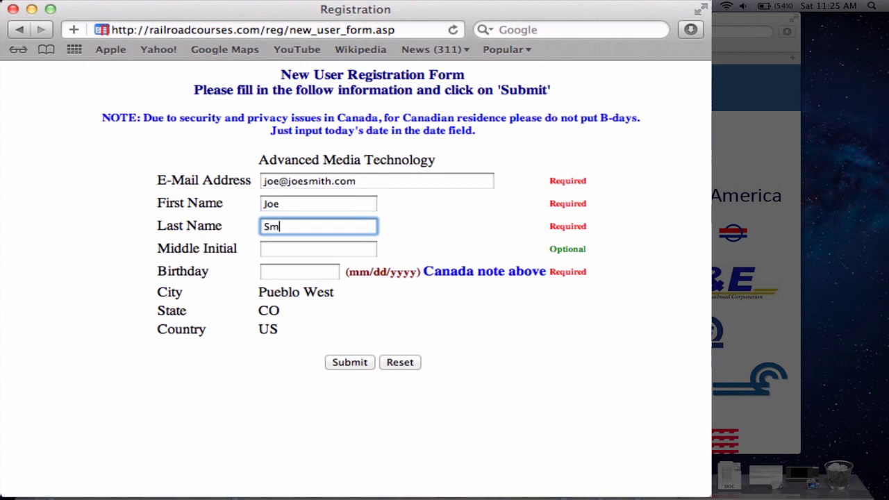
type("ith")
Step: Enter the student's birthday in mm/dd/yyyy format and submit the form
key("Tab")
key("Tab")
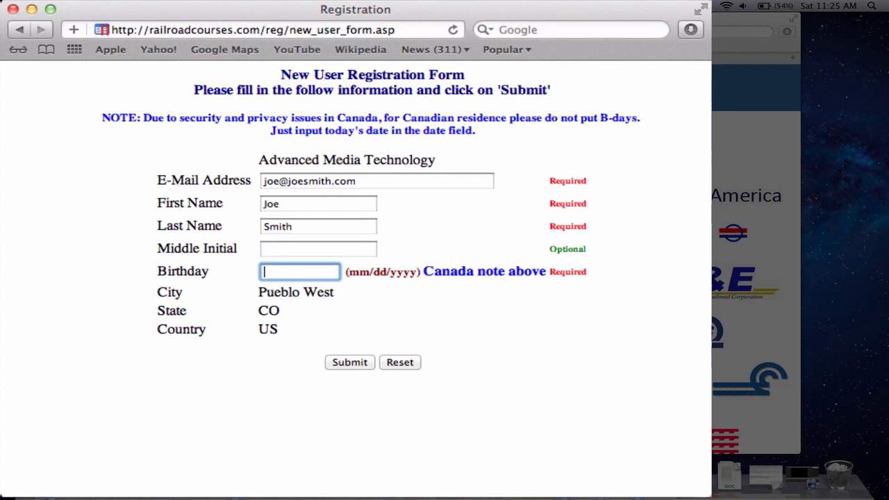
type("10-1")
type("0")
key("BackSpace")
key("BackSpace")
key("BackSpace")
type("/10/1960")
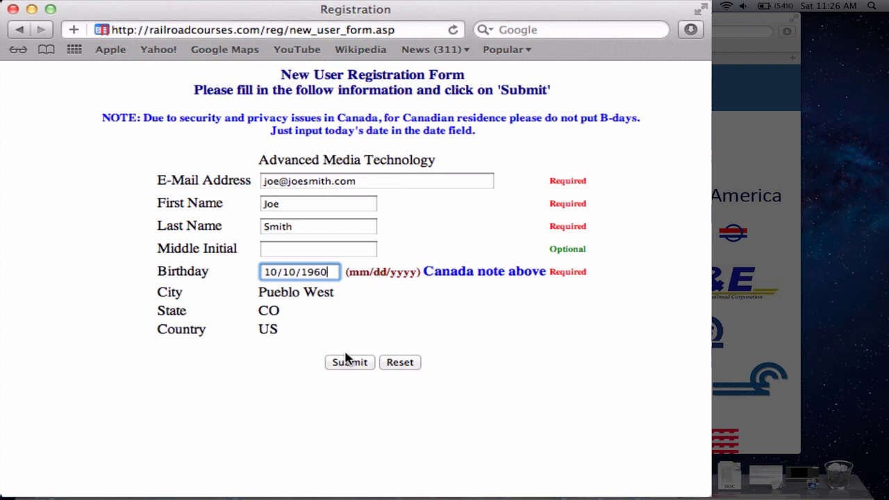
left_click(345, 365)
Step: Confirm the registration details and select the issued Student ID on the welcome page
left_click(346, 363)
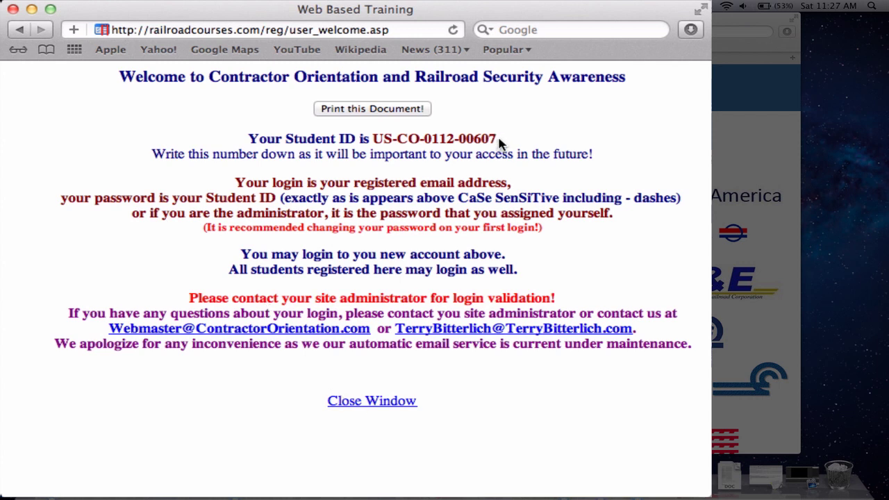
left_click_drag(497, 136, 369, 133)
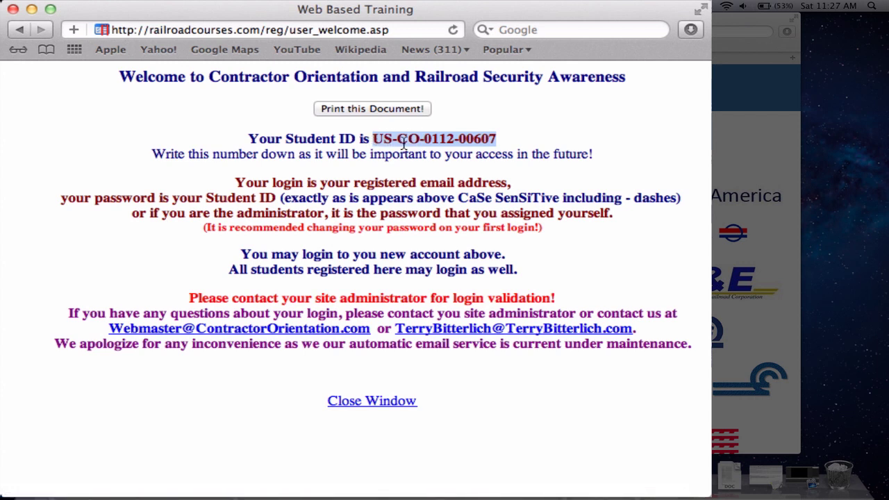
Step: Close the welcome window and enter the registered e-mail in the login form
left_click(352, 402)
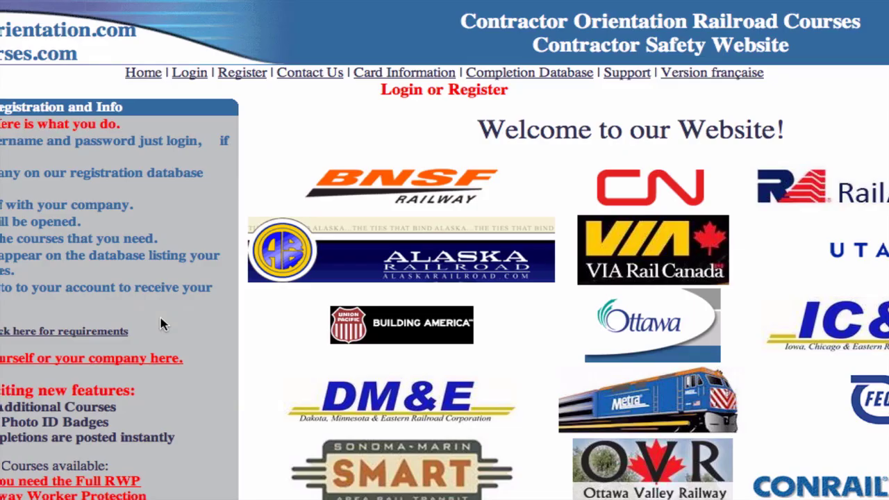
left_click(190, 73)
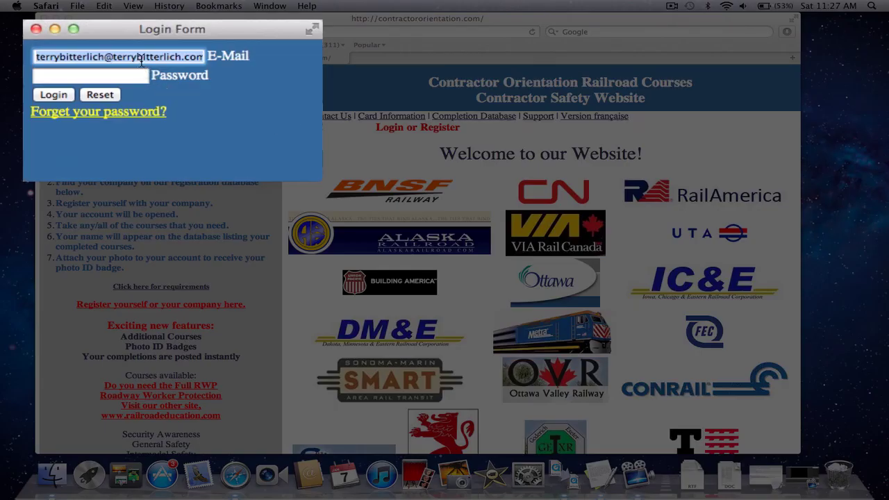
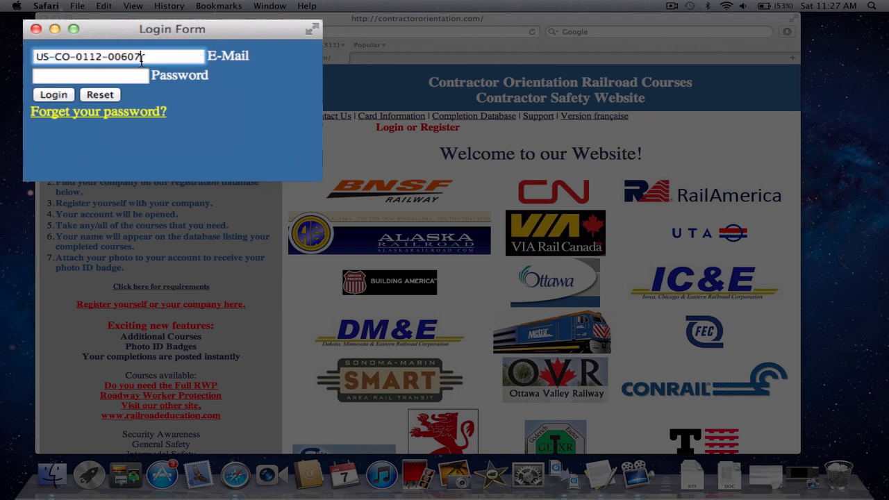
left_click_drag(148, 57, 32, 57)
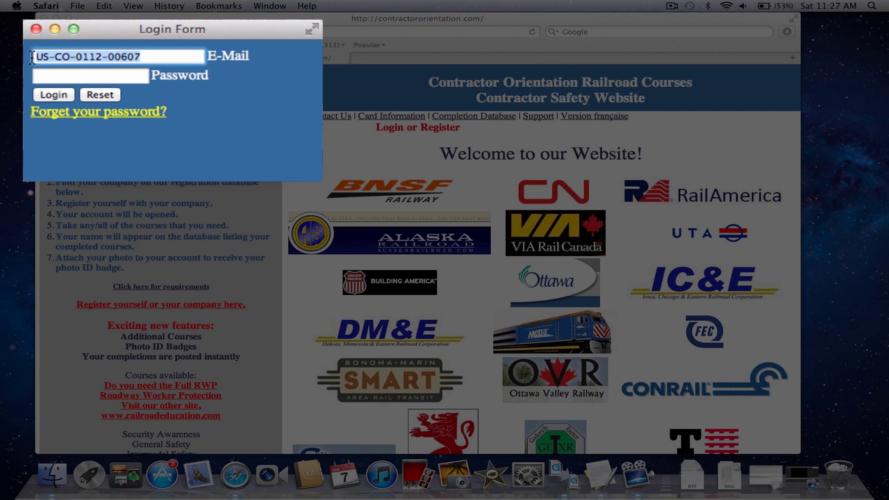
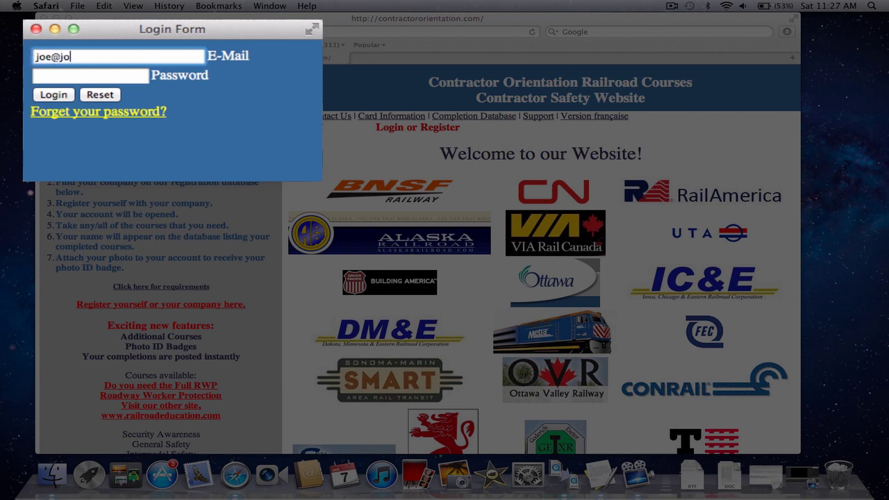
Step: Paste the Student ID as the password and attempt to log in
left_click(41, 76)
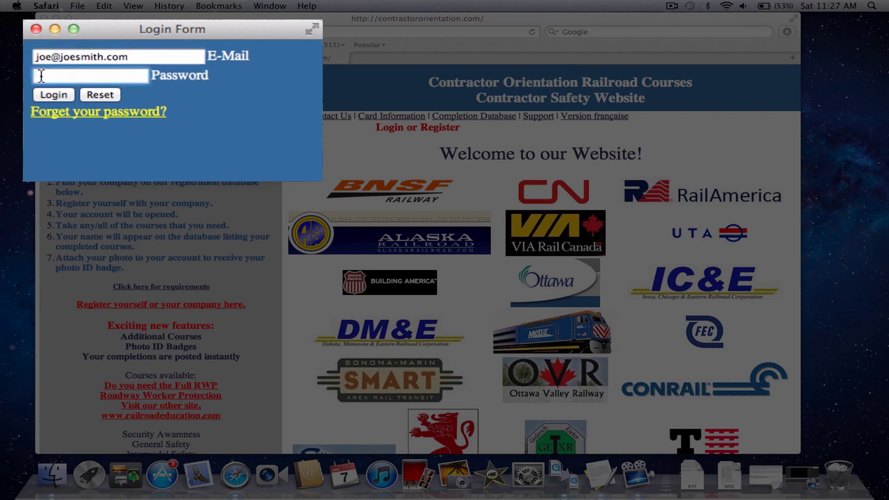
key("super+v")
left_click(51, 96)
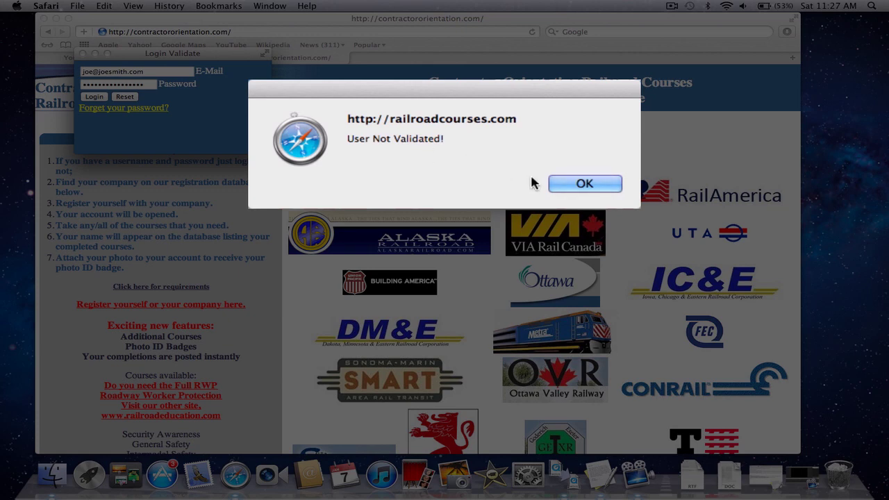
Step: Dismiss the 'User Not Validated!' and 'Incorrect eMAIL/Password' alerts
left_click(576, 188)
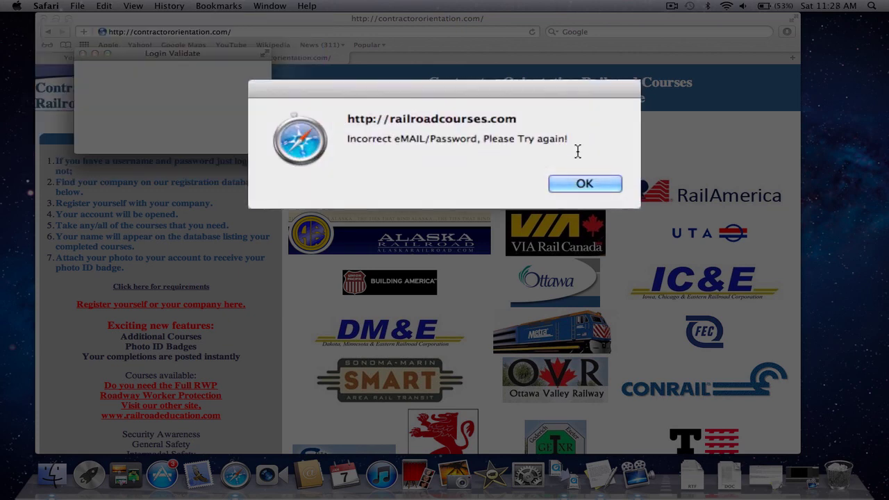
left_click(576, 186)
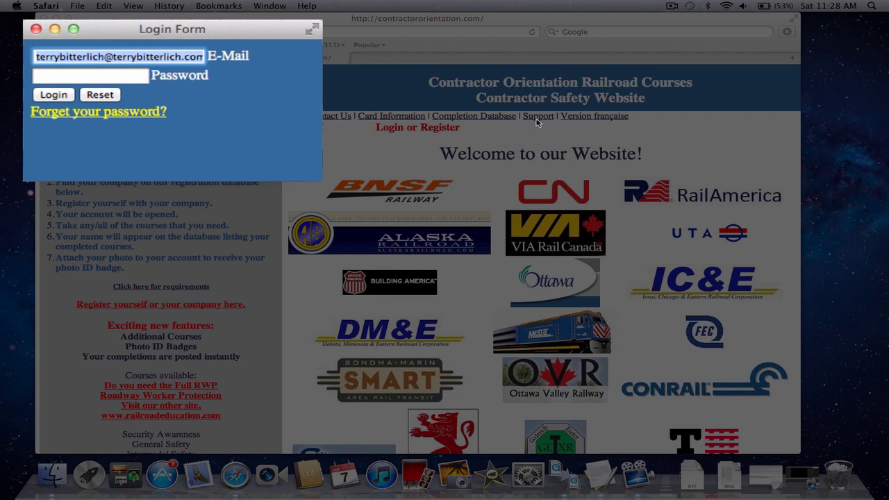